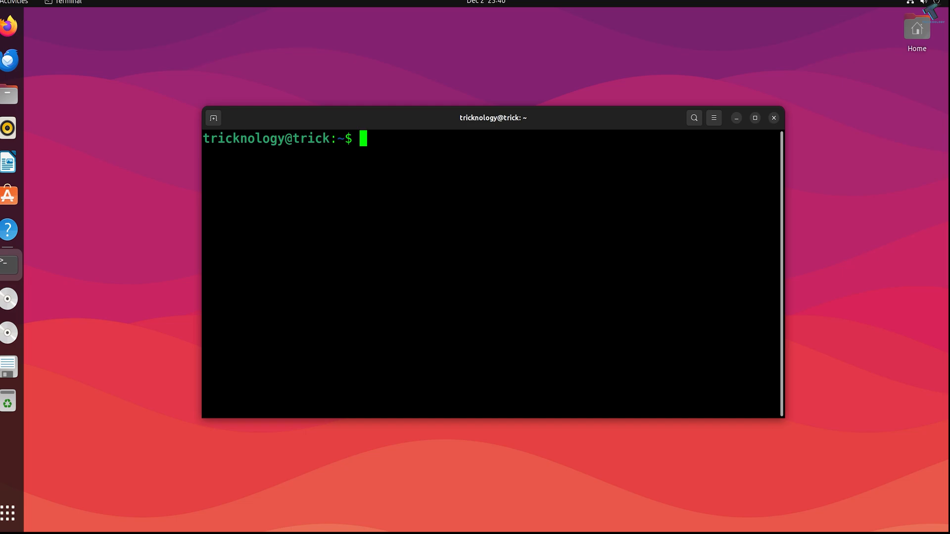
{"action": "type", "text": "s"}
{"action": "type", "text": "su"}
- Run sudo apt update with the administrator password, refreshing lists and finding 53 upgradable packages
{"action": "key", "text": "BackSpace"}
{"action": "key", "text": "BackSpace"}
{"action": "type", "text": "udo apt up"}
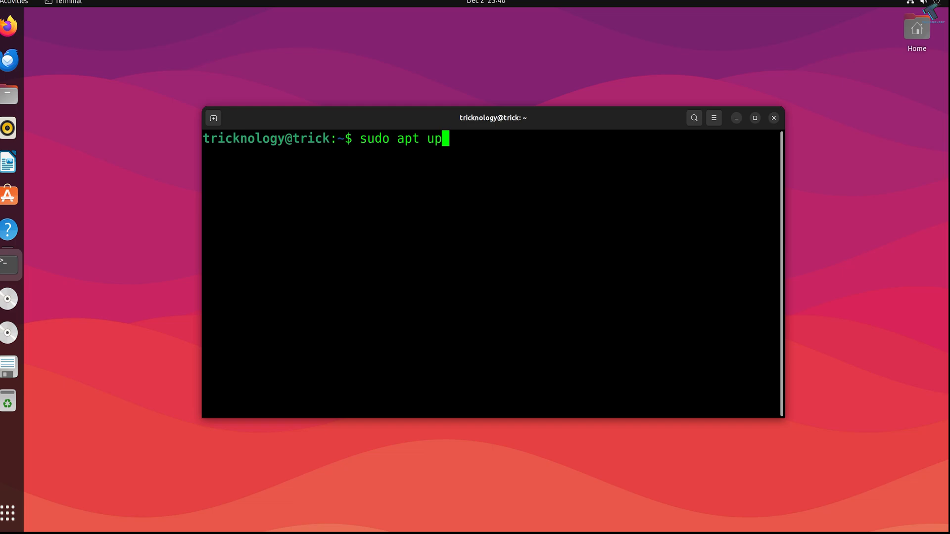
{"action": "type", "text": "date"}
{"action": "key", "text": "Return"}
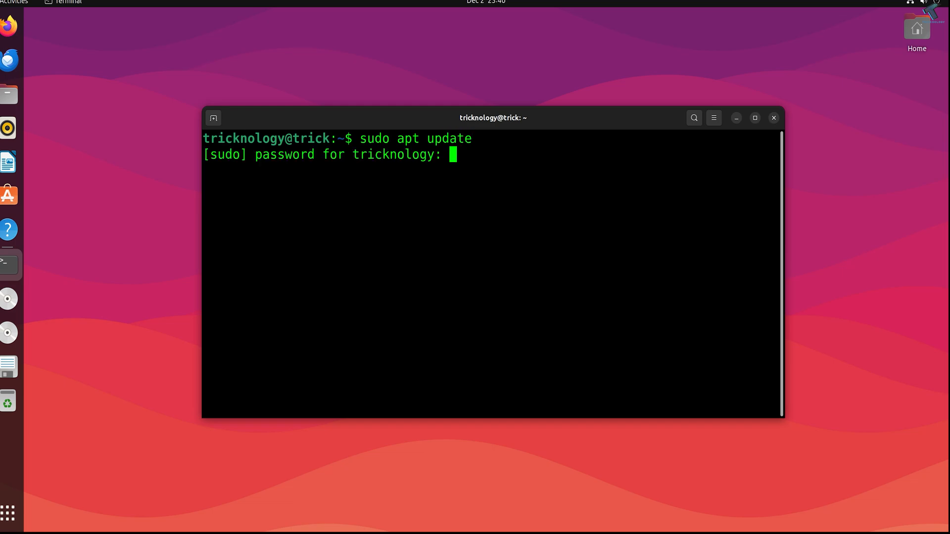
{"action": "type", "text": "[password]"}
{"action": "key", "text": "Return"}
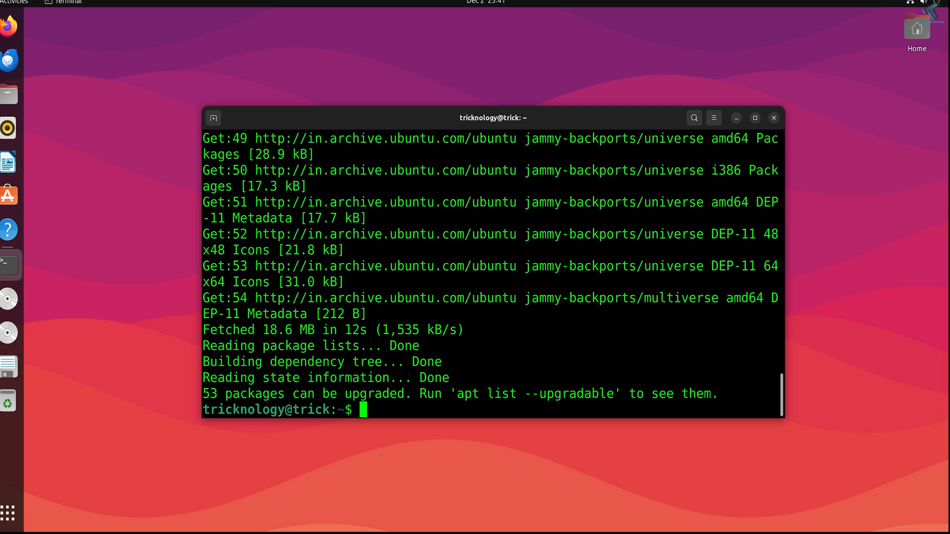
{"action": "type", "text": "sud"}
{"action": "type", "text": "o apt-"}
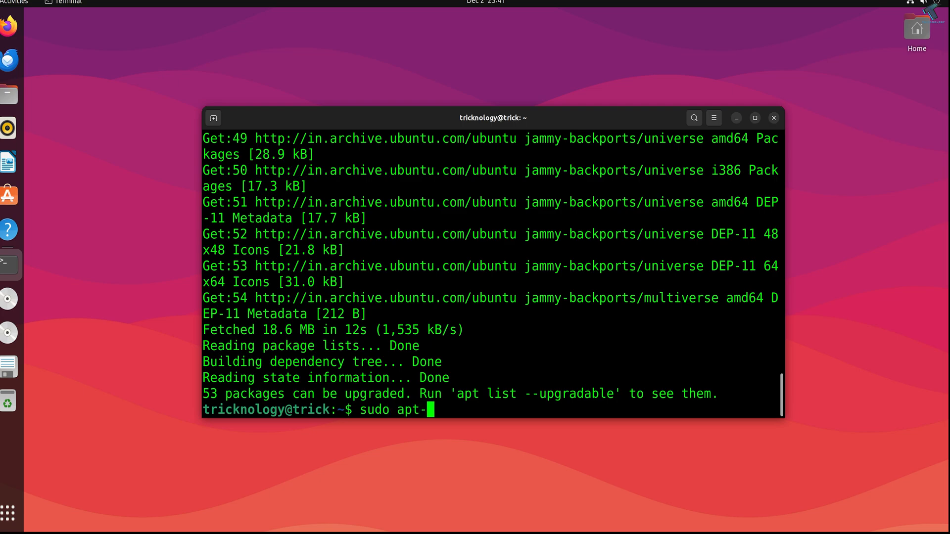
{"action": "type", "text": "get ins"}
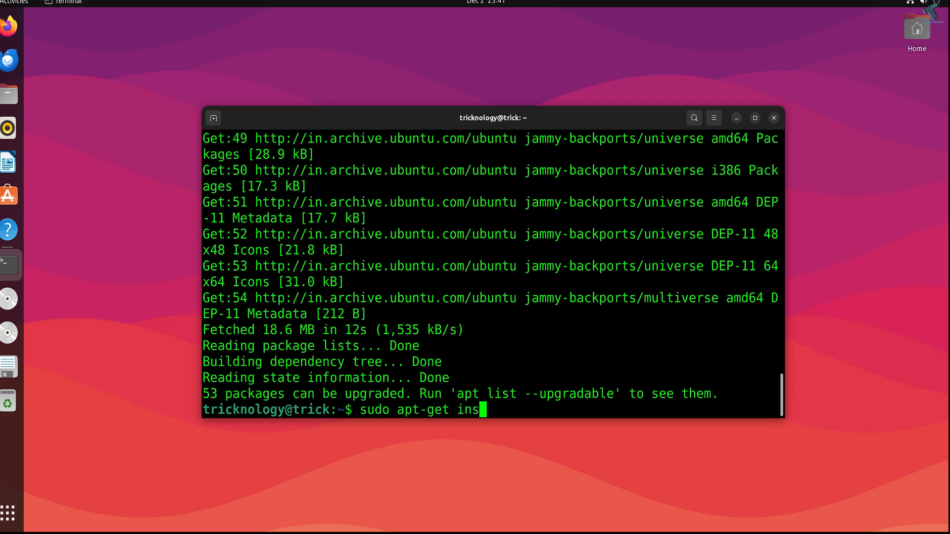
{"action": "type", "text": "tall ope"}
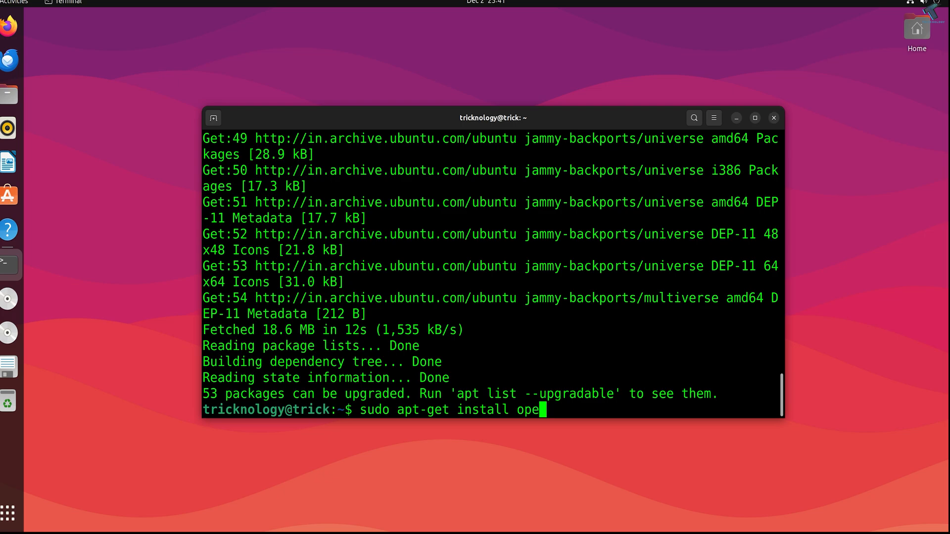
{"action": "type", "text": "nssh-"}
{"action": "type", "text": "serve"}
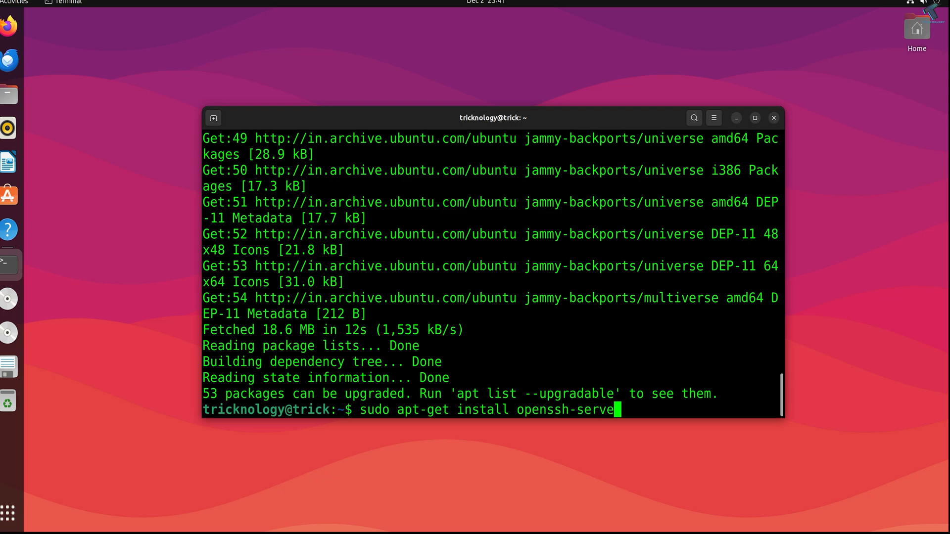
{"action": "type", "text": "er"}
- Run sudo apt-get install openssh-server and confirm with y, generating host keys and reloading the firewall
{"action": "key", "text": "BackSpace"}
{"action": "key", "text": "BackSpace"}
{"action": "type", "text": "r"}
{"action": "key", "text": "Return"}
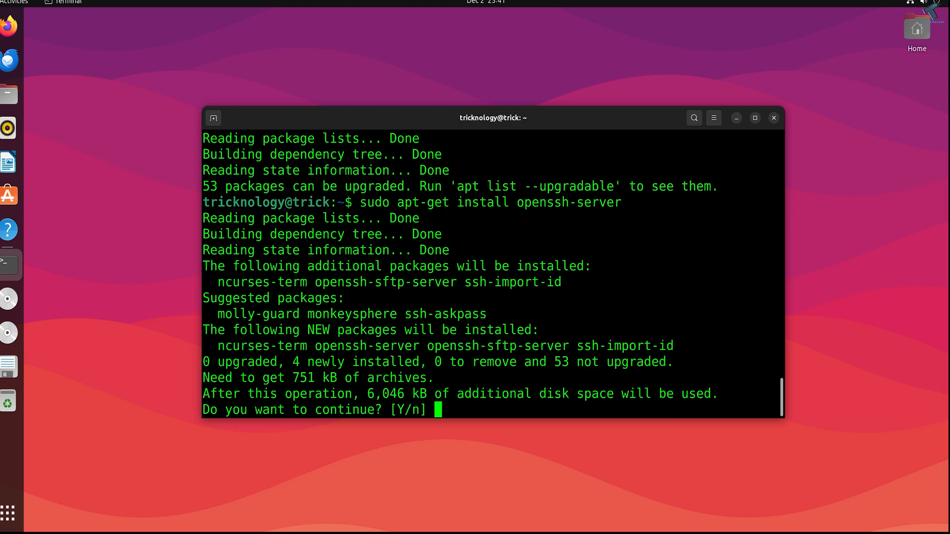
{"action": "type", "text": "y"}
{"action": "key", "text": "Return"}
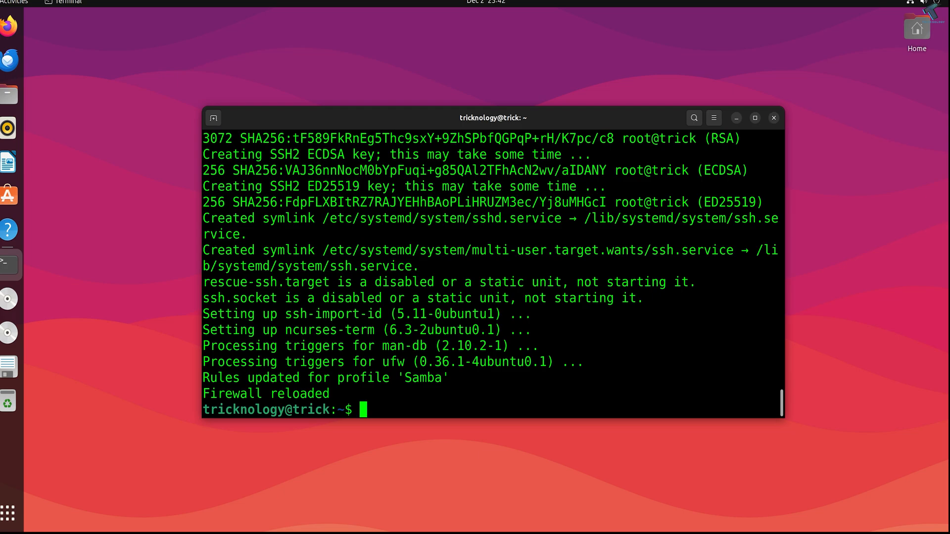
{"action": "type", "text": "su"}
{"action": "type", "text": "do uf"}
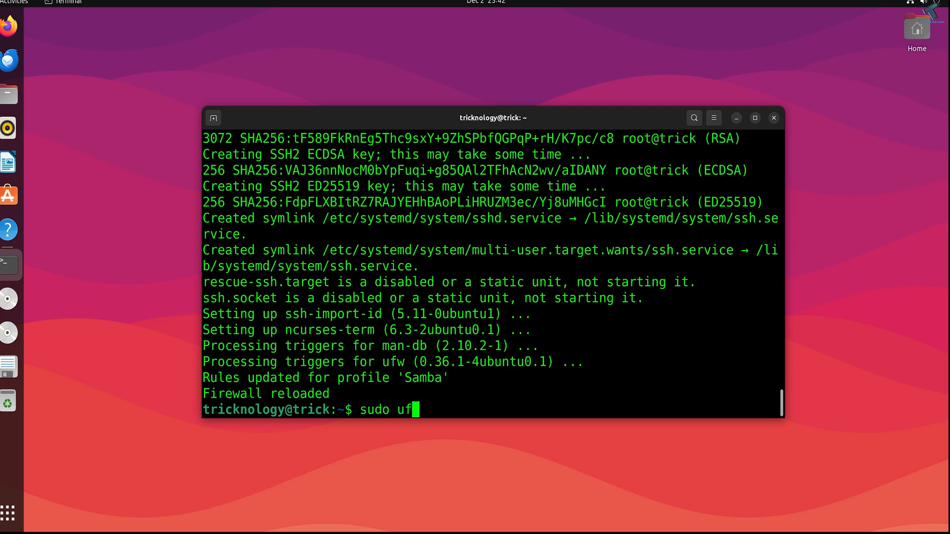
{"action": "type", "text": "w all"}
{"action": "type", "text": "o"}
{"action": "type", "text": "w 22"}
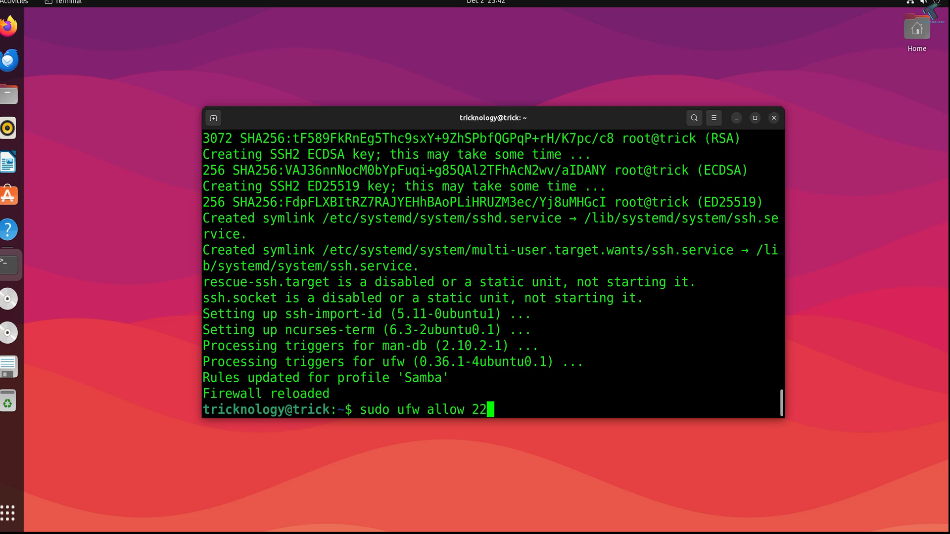
{"action": "type", "text": "/tcp"}
- Run sudo ufw allow 22/tcp, adding the port 22 rule for IPv4 and IPv6
{"action": "key", "text": "Return"}
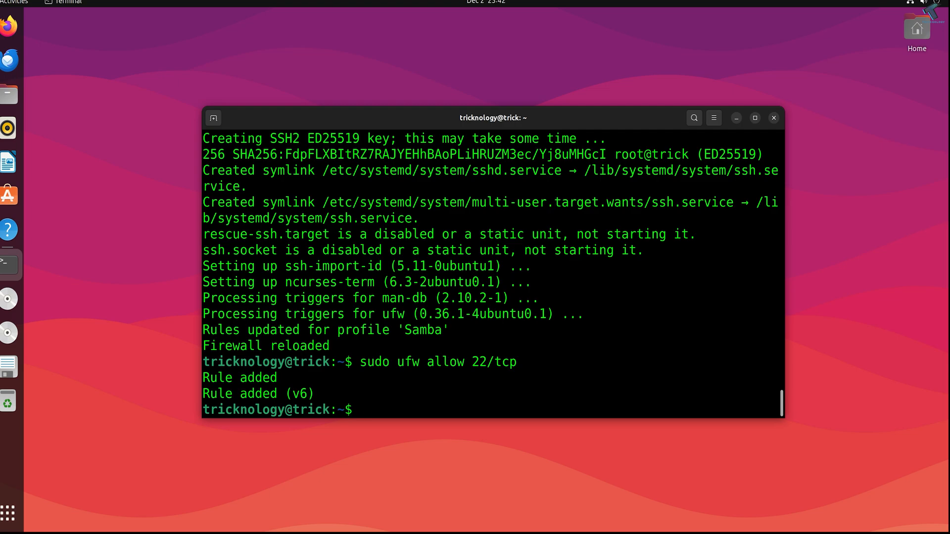
{"action": "type", "text": "ip"}
{"action": "type", "text": " add"}
- Run ip add and select the ens33 inet address 192.168.0.162
{"action": "key", "text": "Return"}
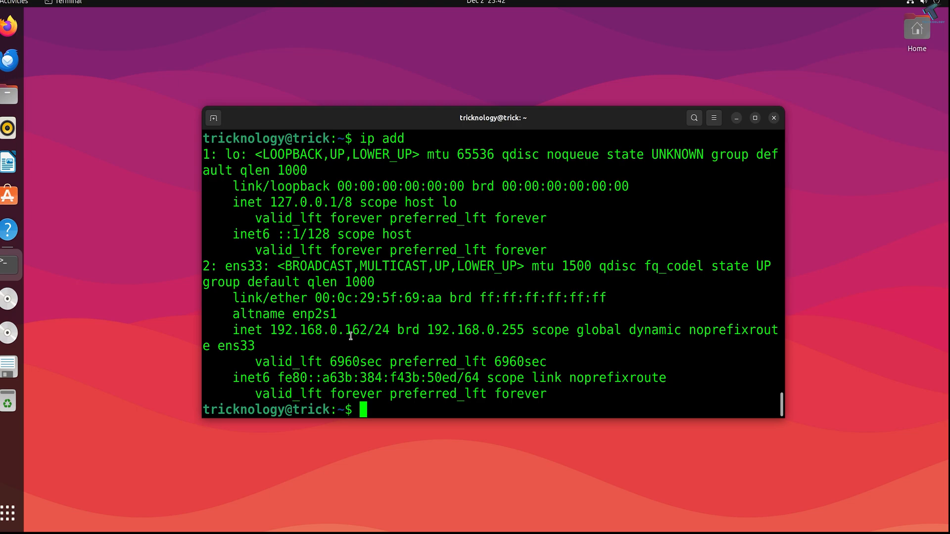
{"action": "left_click_drag", "start_coordinate": [367, 330], "coordinate": [271, 331]}
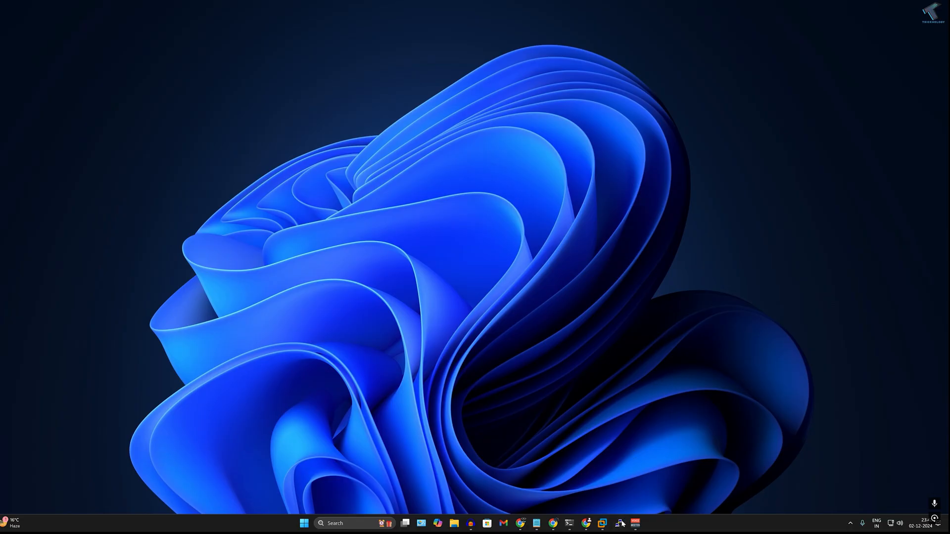
- Launch PuTTY from the taskbar and enter host 192.168.0.162 with port 22 over SSH
{"action": "left_click", "coordinate": [619, 523]}
{"action": "left_click_drag", "start_coordinate": [471, 186], "coordinate": [426, 181]}
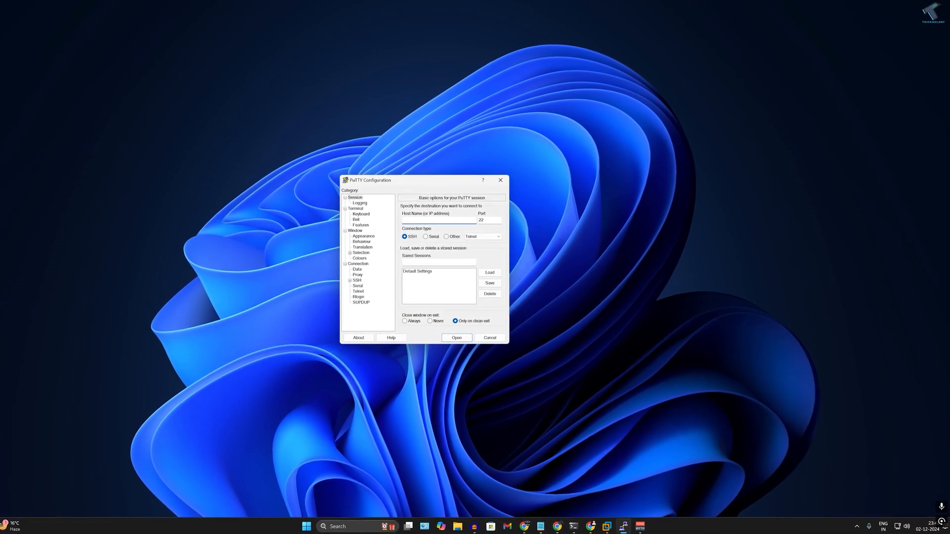
{"action": "type", "text": "192.13"}
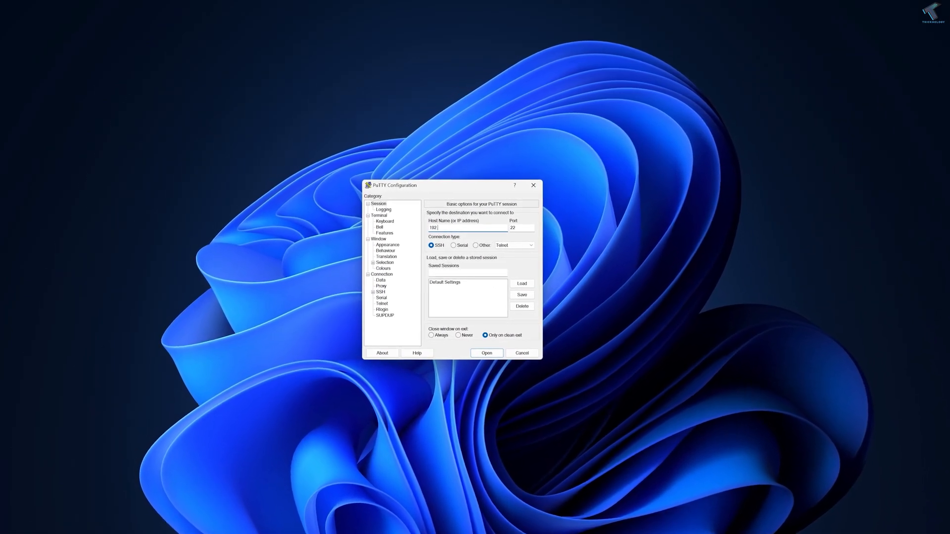
{"action": "key", "text": "BackSpace"}
{"action": "type", "text": "68.0.162"}
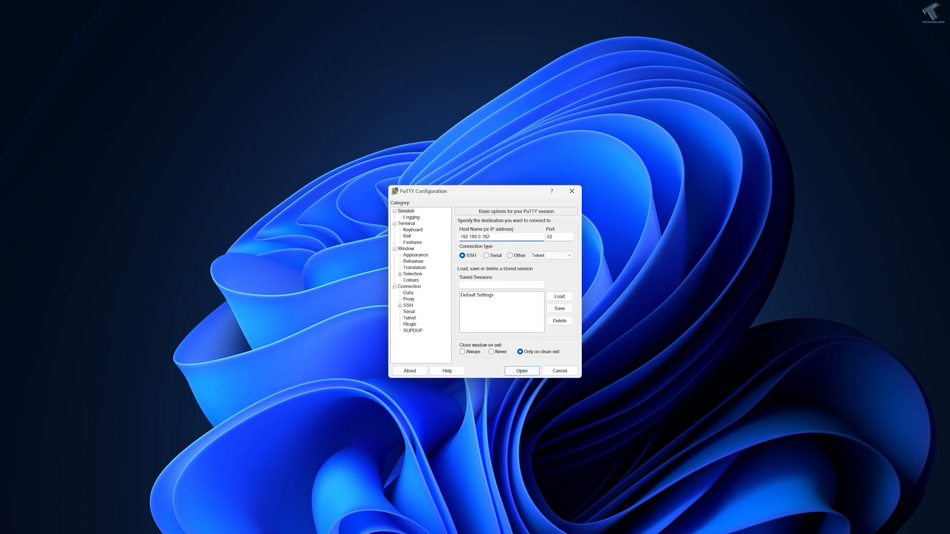
{"action": "key", "text": "Tab"}
- Connect to the Ubuntu machine and accept its host key at the security warning
{"action": "left_click", "coordinate": [527, 369]}
{"action": "left_click", "coordinate": [212, 245]}
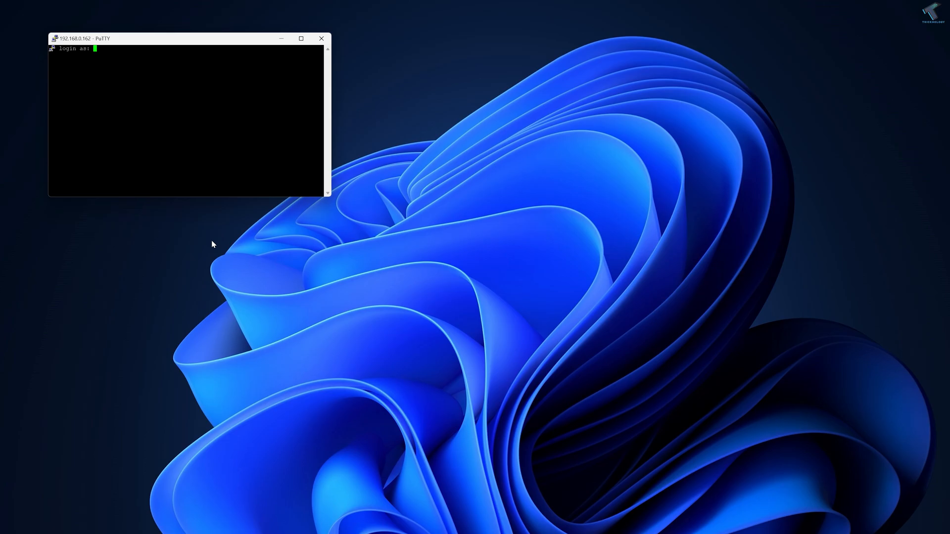
{"action": "left_click_drag", "start_coordinate": [204, 38], "coordinate": [492, 144]}
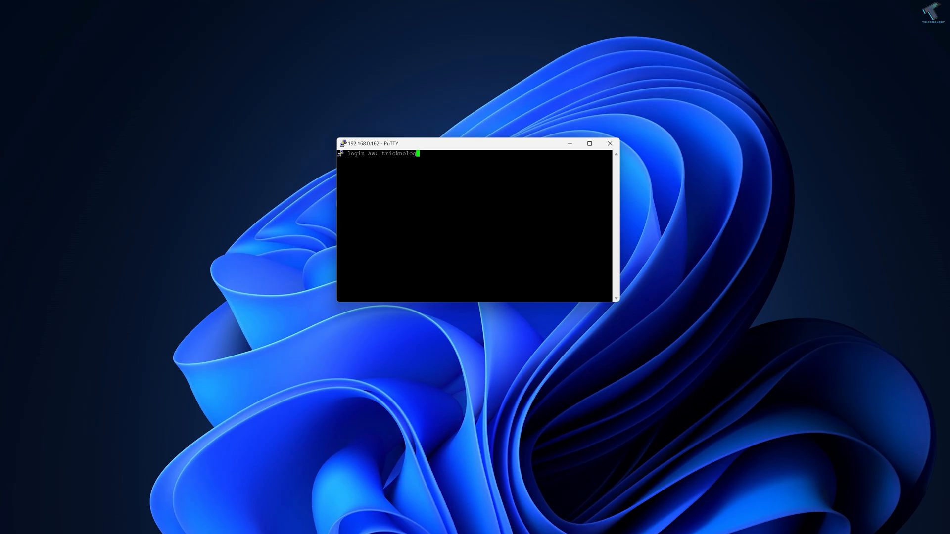
{"action": "type", "text": "y"}
- Log in with username and password, reaching the Ubuntu welcome banner and shell prompt
{"action": "key", "text": "Return"}
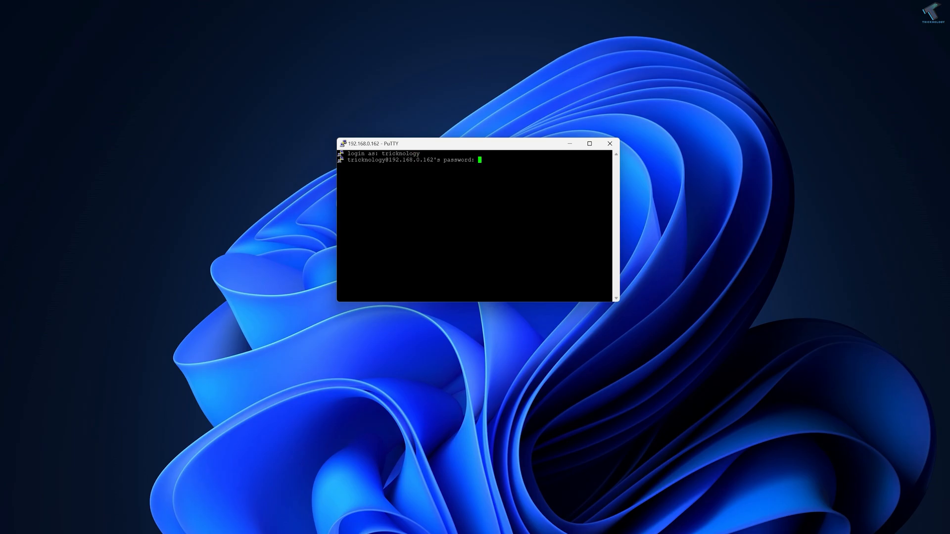
{"action": "key", "text": "Return"}
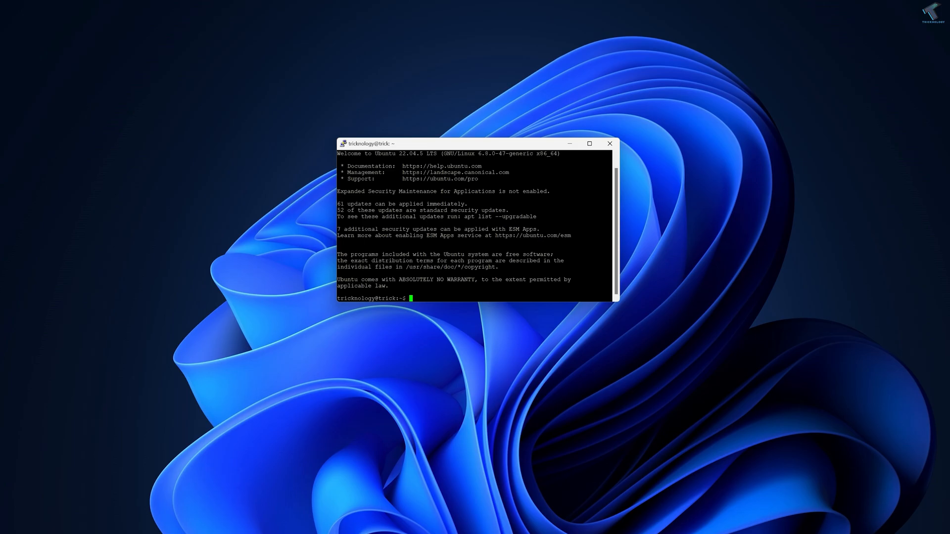
{"action": "left_click_drag", "start_coordinate": [617, 301], "coordinate": [727, 360]}
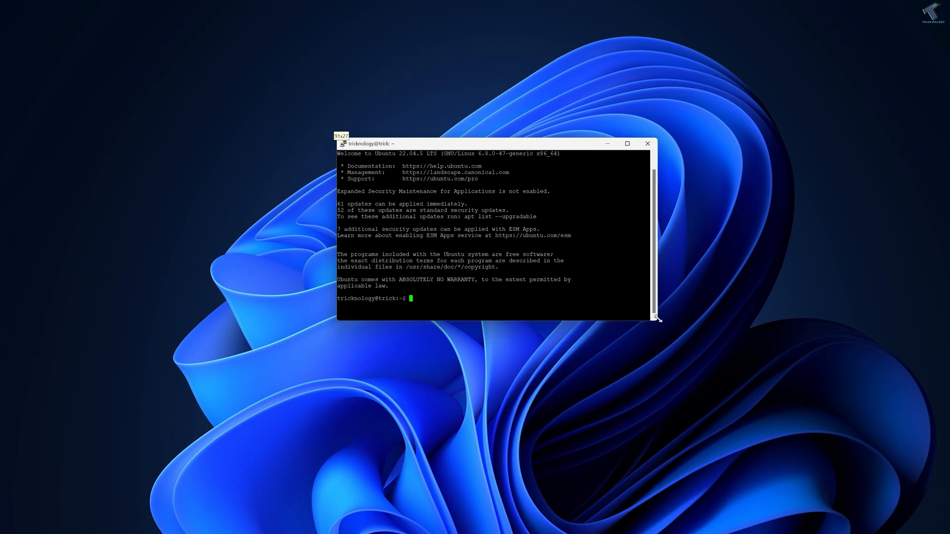